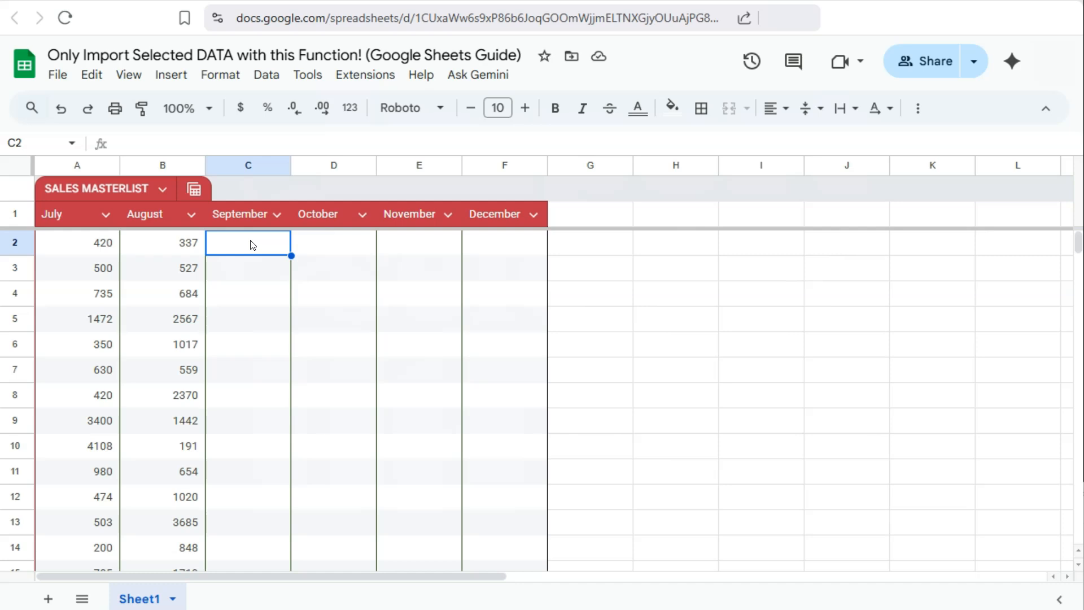
Step: Examine the Total Sales data in F1:F16 of the September Sales Data and October Sales Data spreadsheets
click(322, 106)
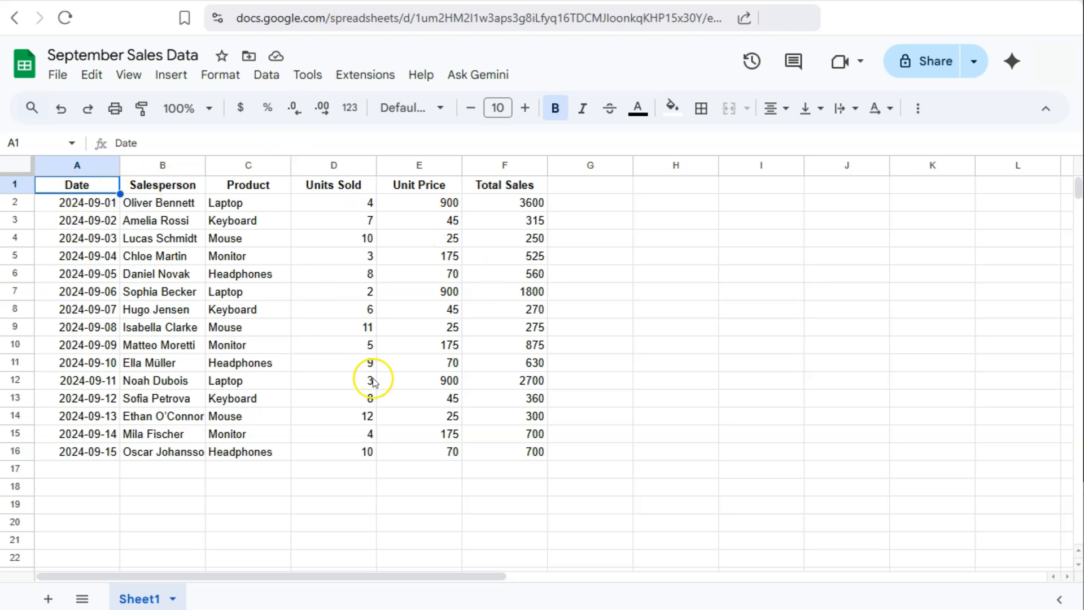
drag(492, 184, 496, 459)
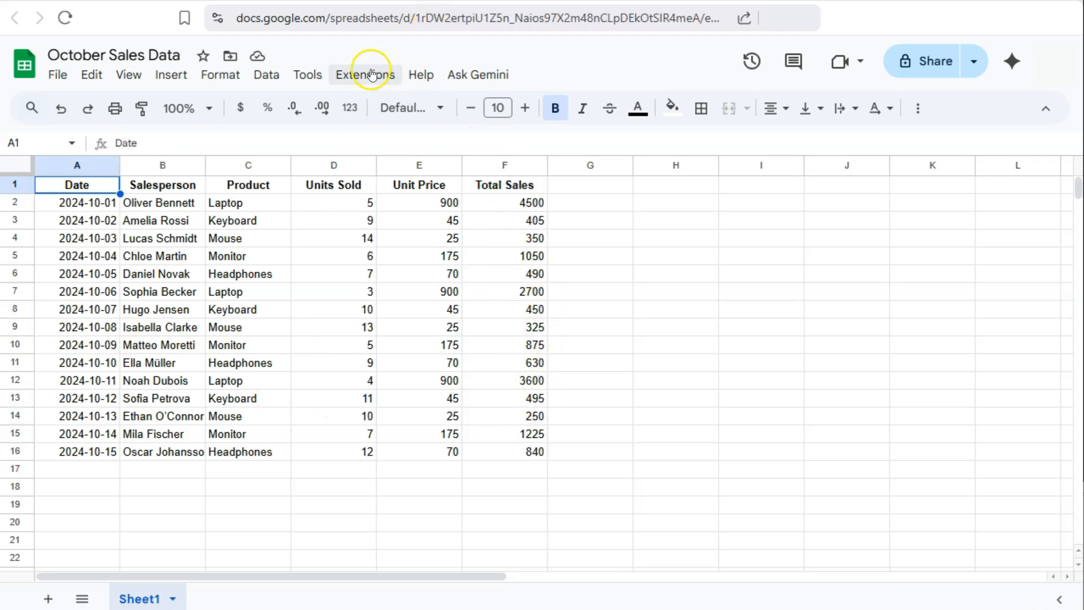
drag(505, 188, 500, 452)
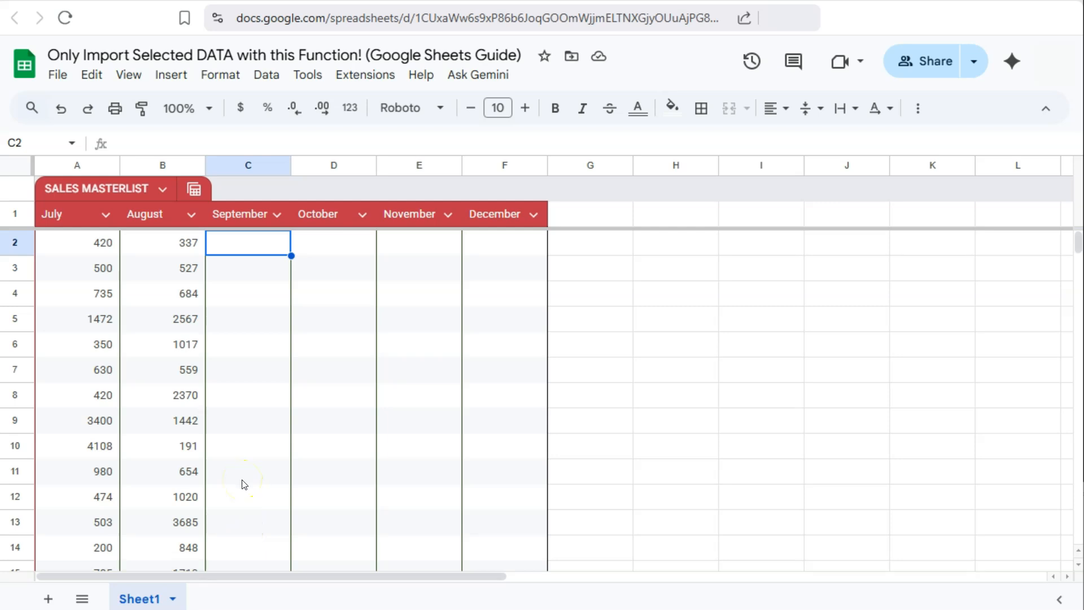
Step: Start an IMPORTRANGE formula in cell C2 of the sales masterlist, under September
click(248, 248)
text(=imp)
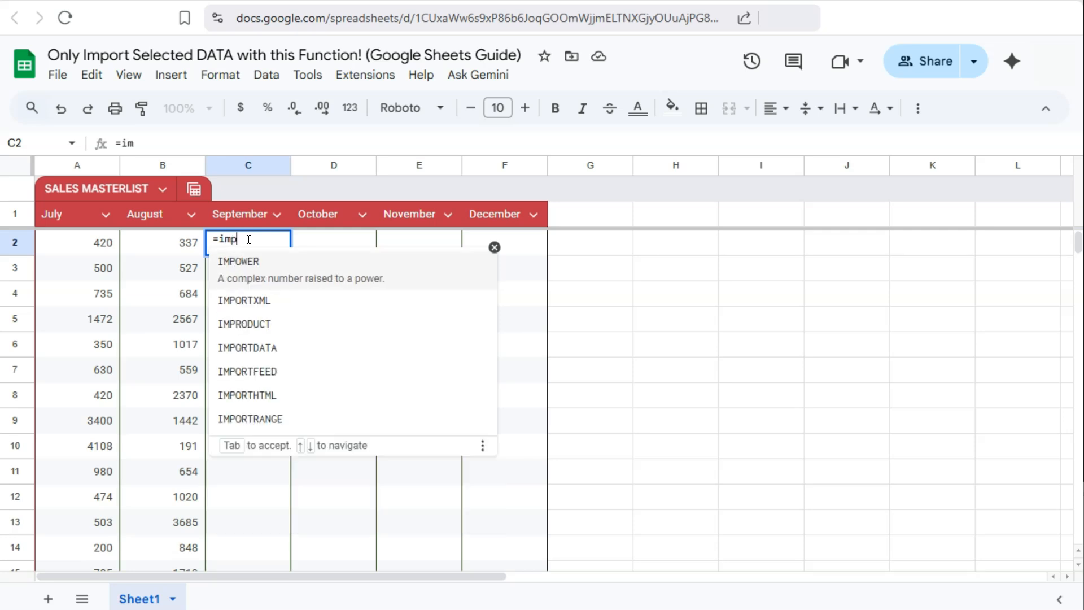
text(ort)
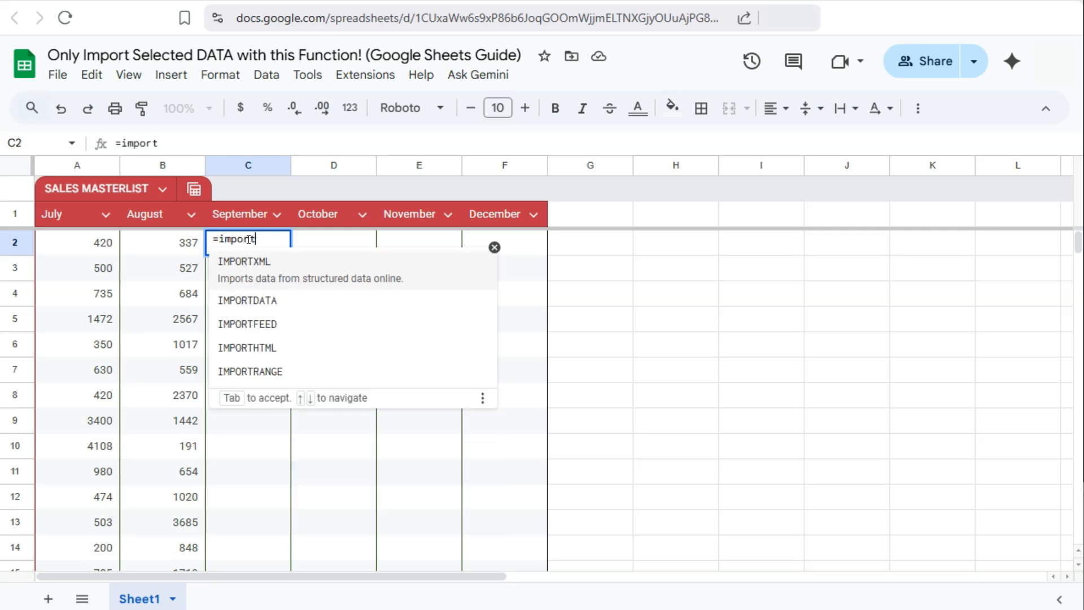
click(251, 382)
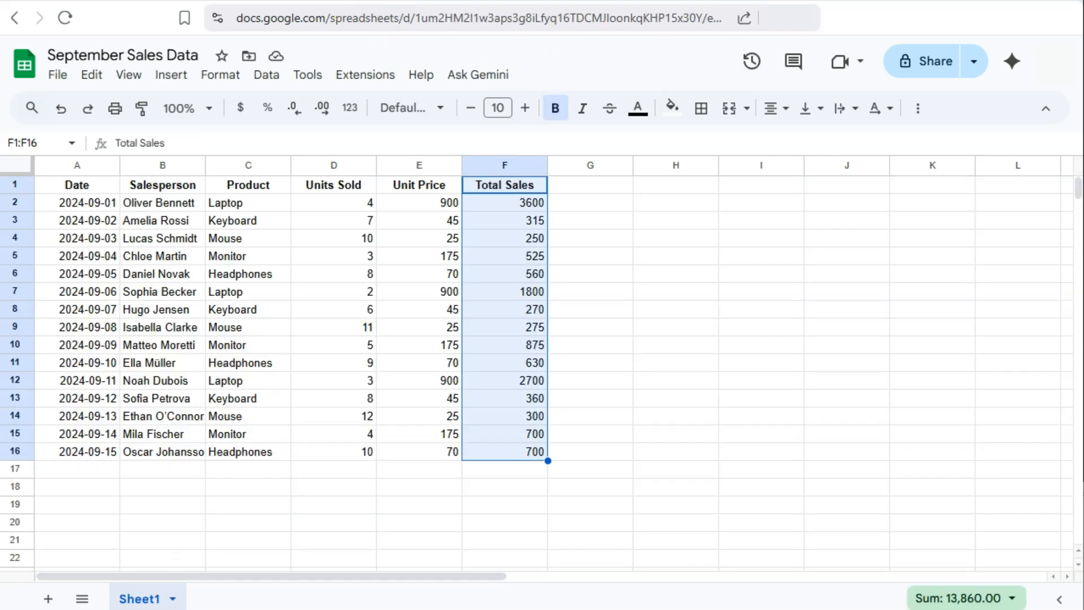
Step: Copy the September Sales Data spreadsheet's URL and add it in quotation marks as the first argument of the C2 formula
click(340, 18)
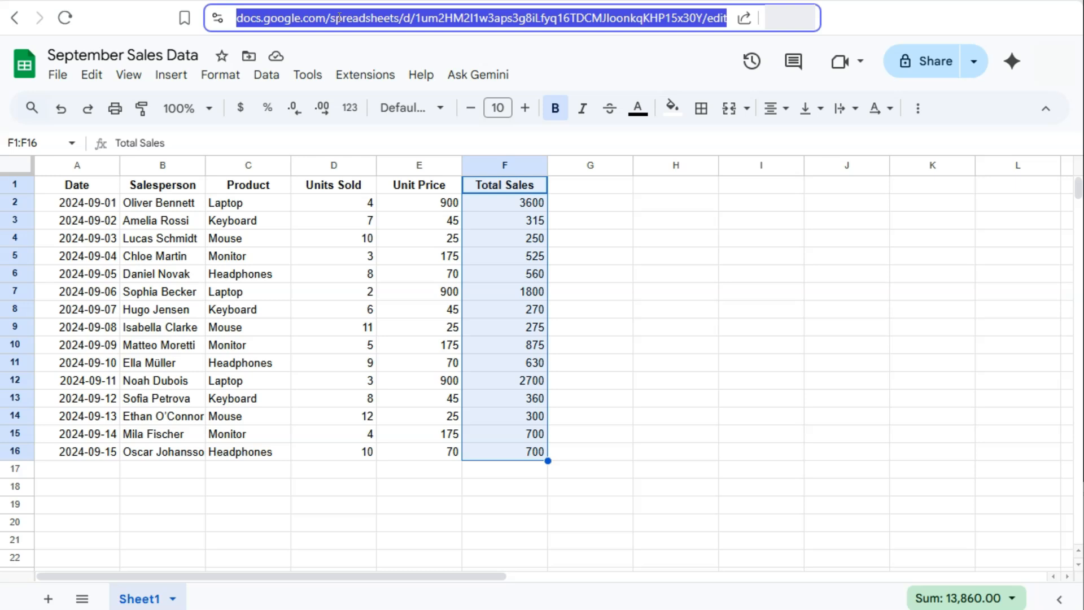
right_click(340, 17)
click(401, 135)
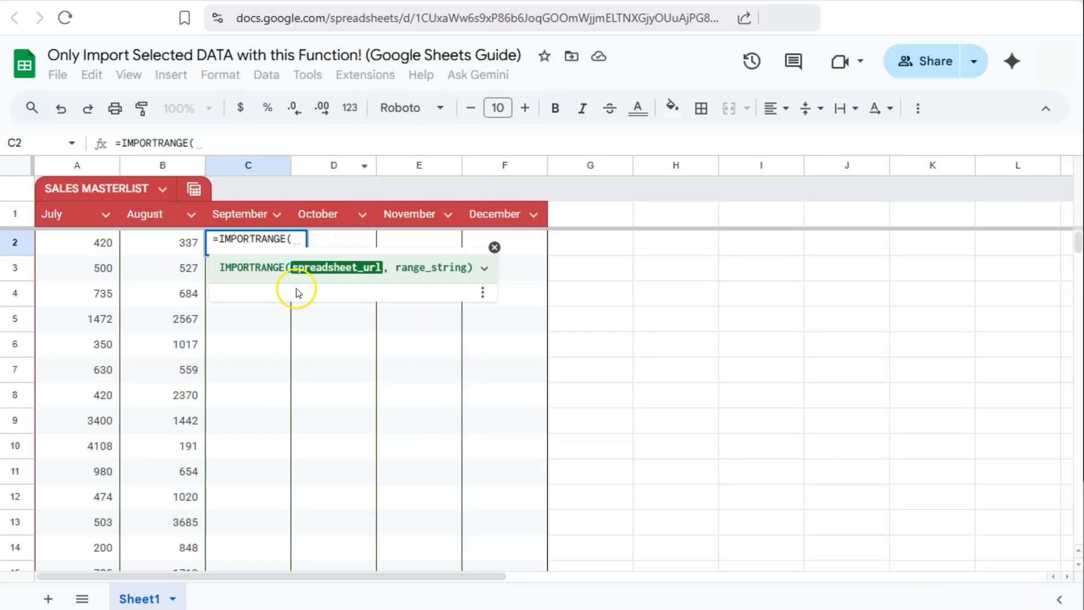
click(298, 240)
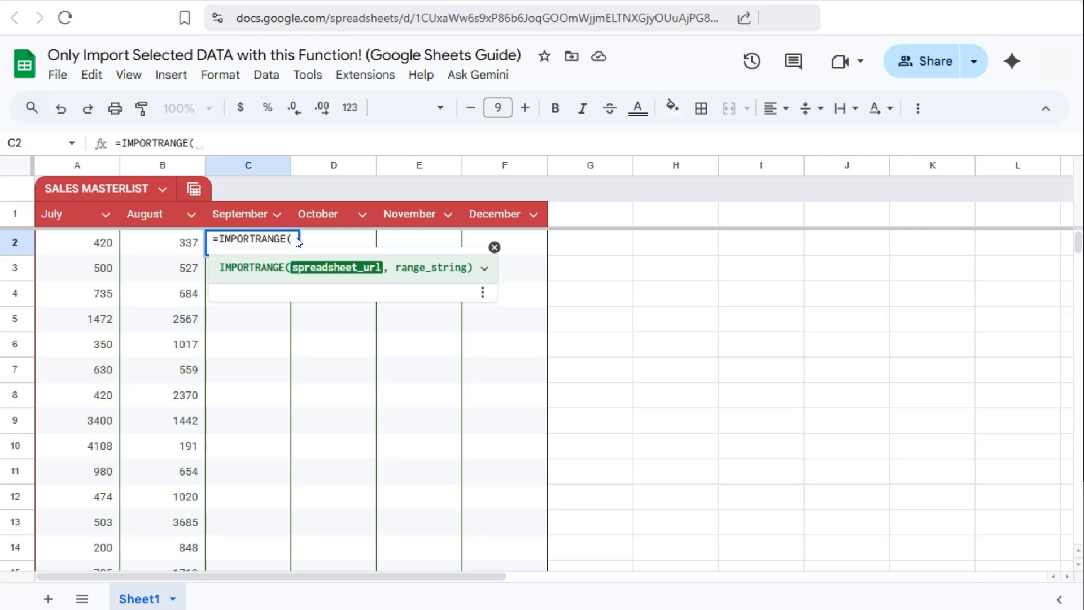
text(")
key(ctrl+v)
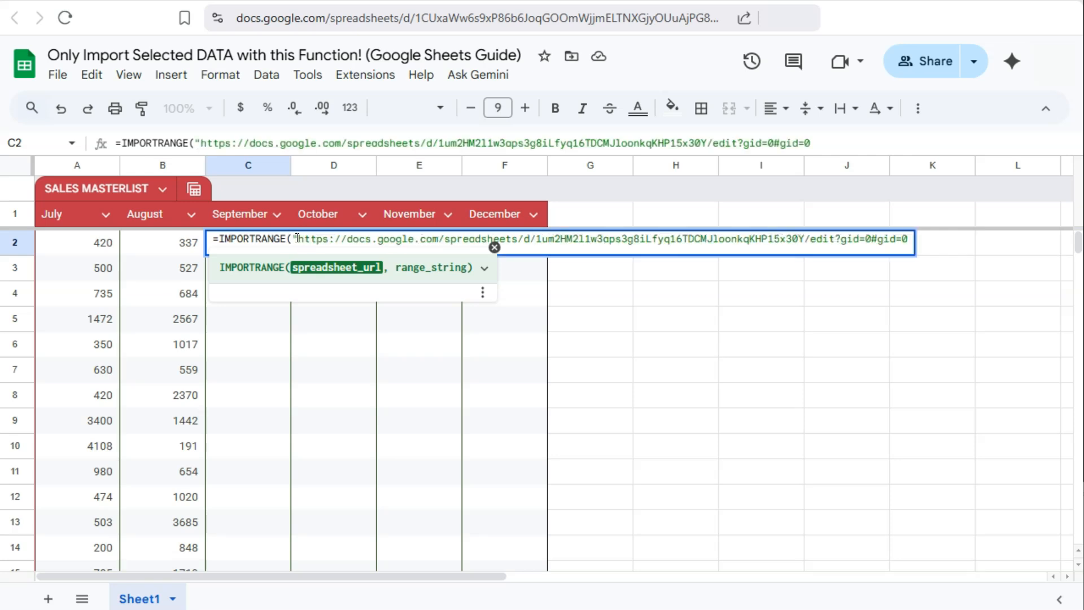
text(",)
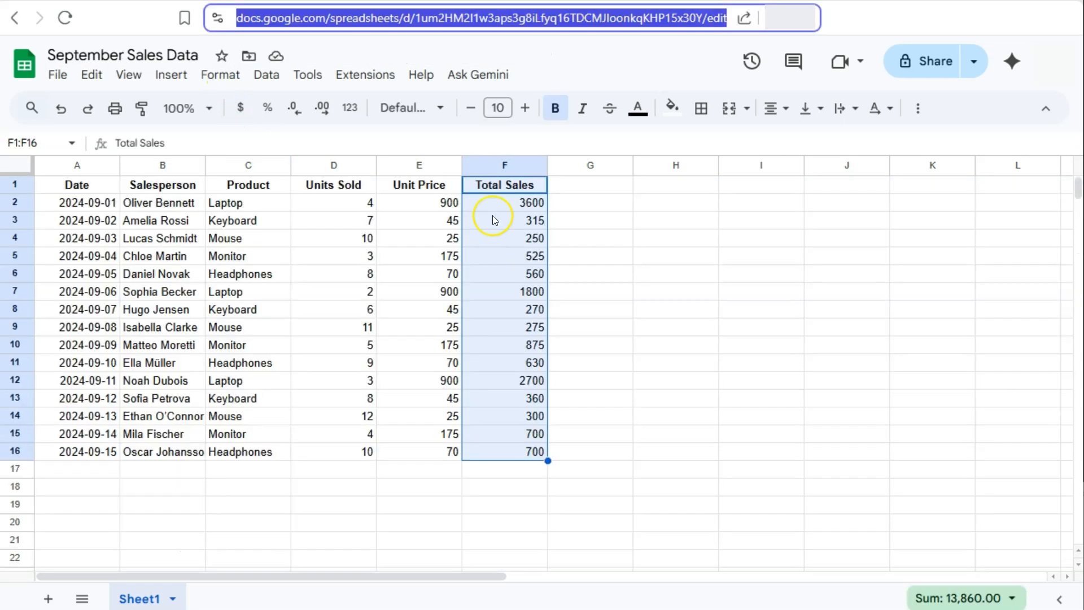
Step: Check the September Total Sales range without its header and complete the C2 formula with the range string "Sheet1!F2:F16"
click(495, 203)
drag(501, 204, 489, 455)
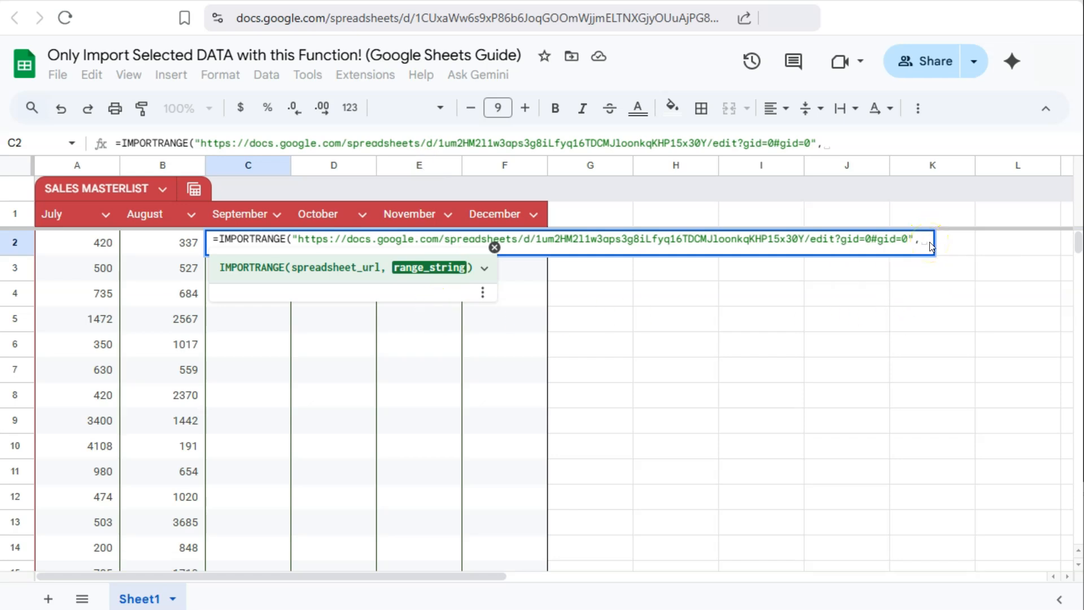
text("Sheet1!)
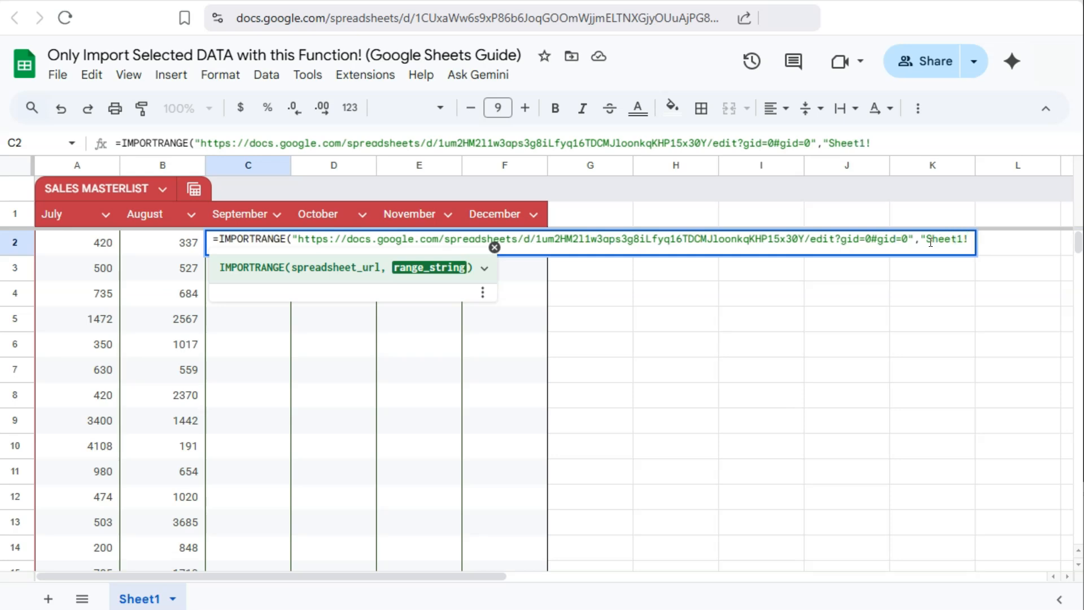
text(F2:F16"))
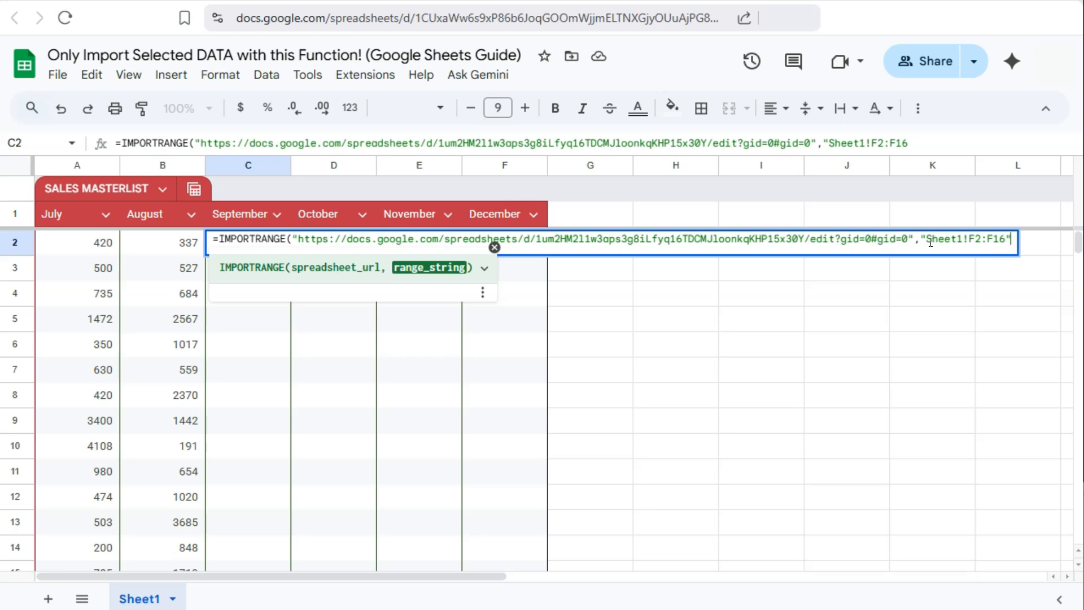
key(Return)
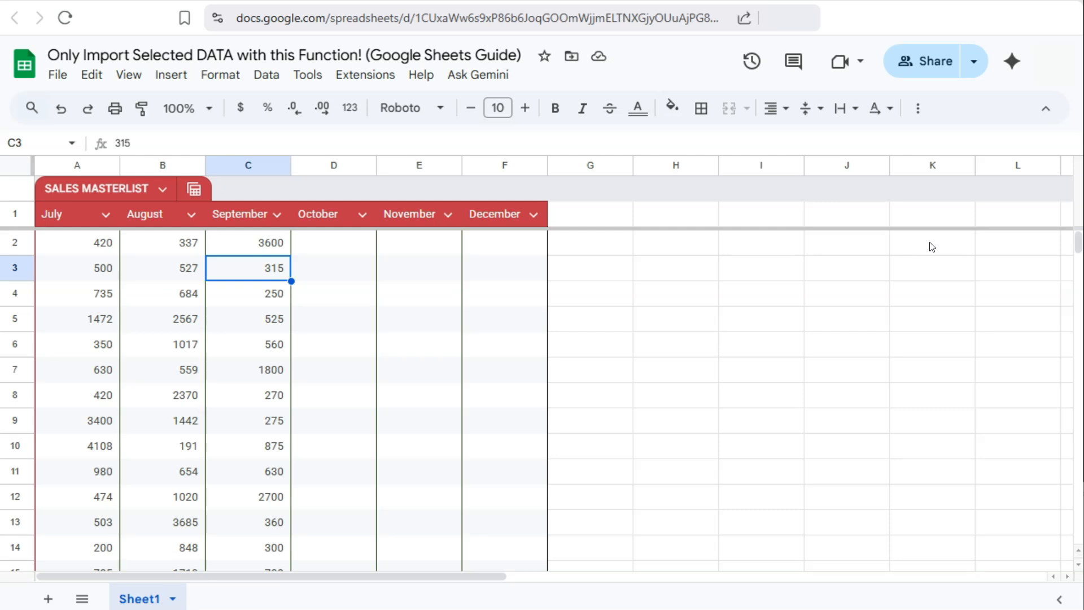
Step: Copy the October Sales Data spreadsheet's URL and return to the sales masterlist
click(919, 232)
click(840, 187)
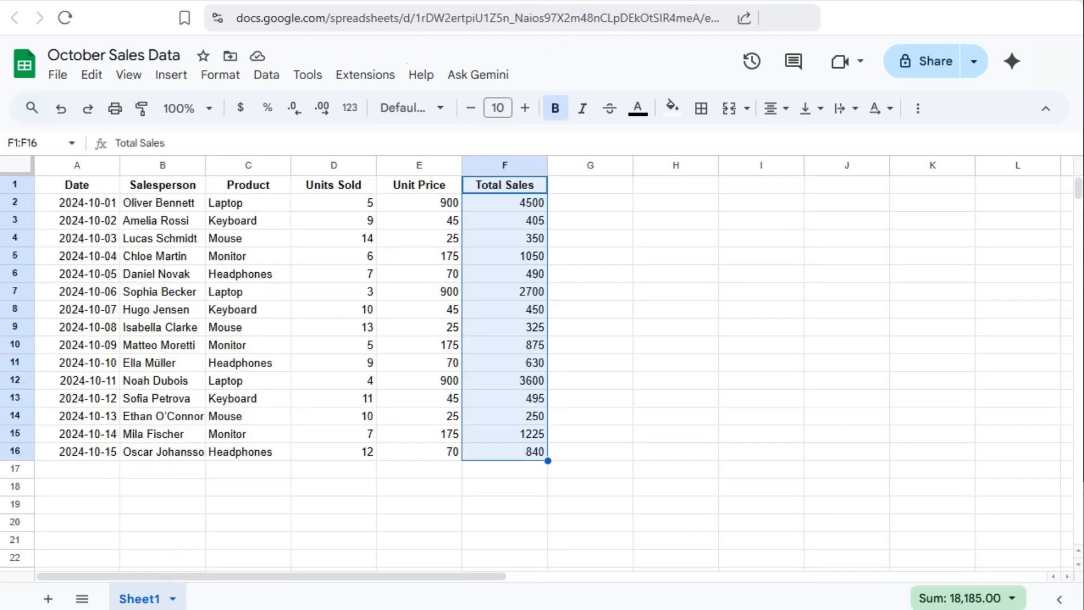
click(468, 21)
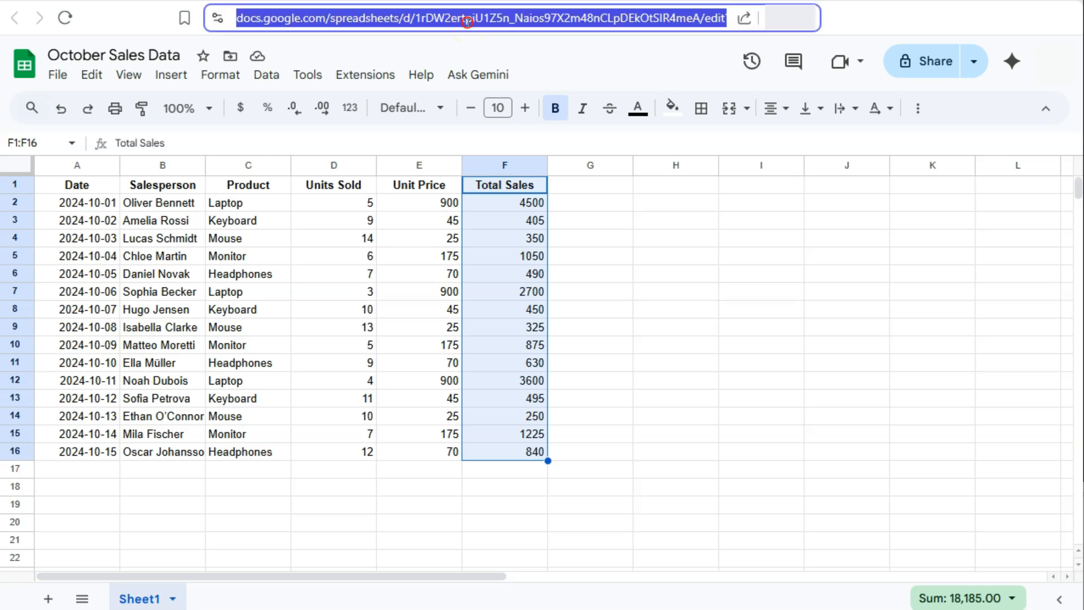
right_click(468, 21)
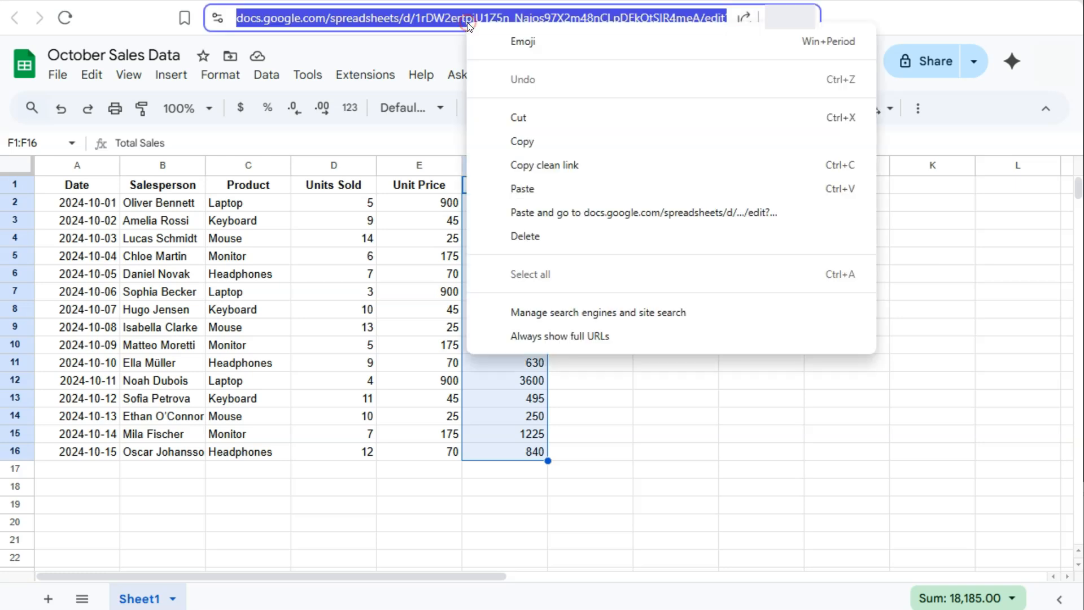
click(523, 140)
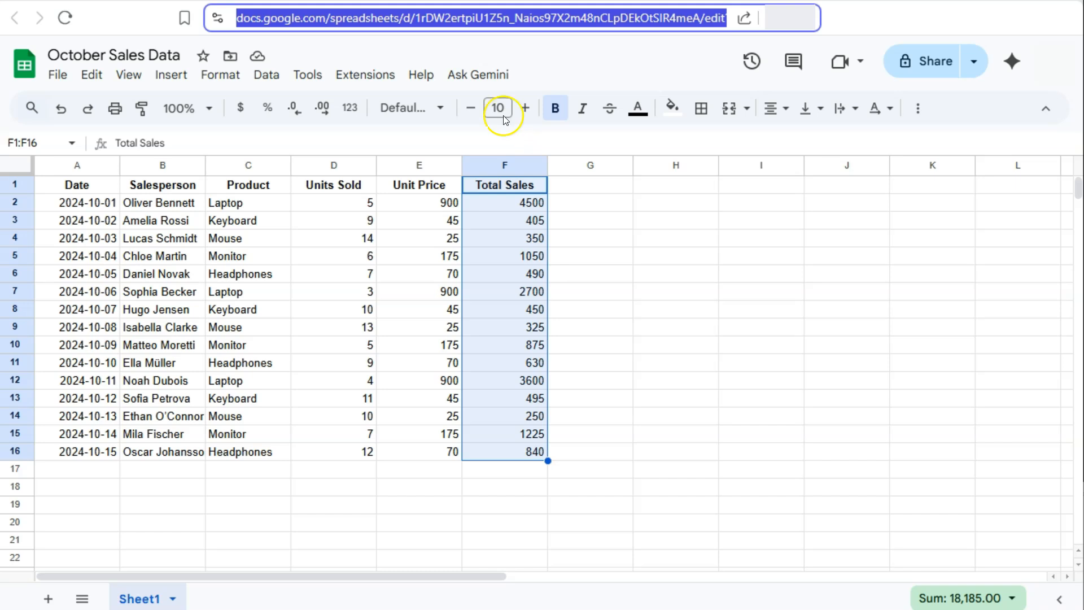
key(ctrl+Tab)
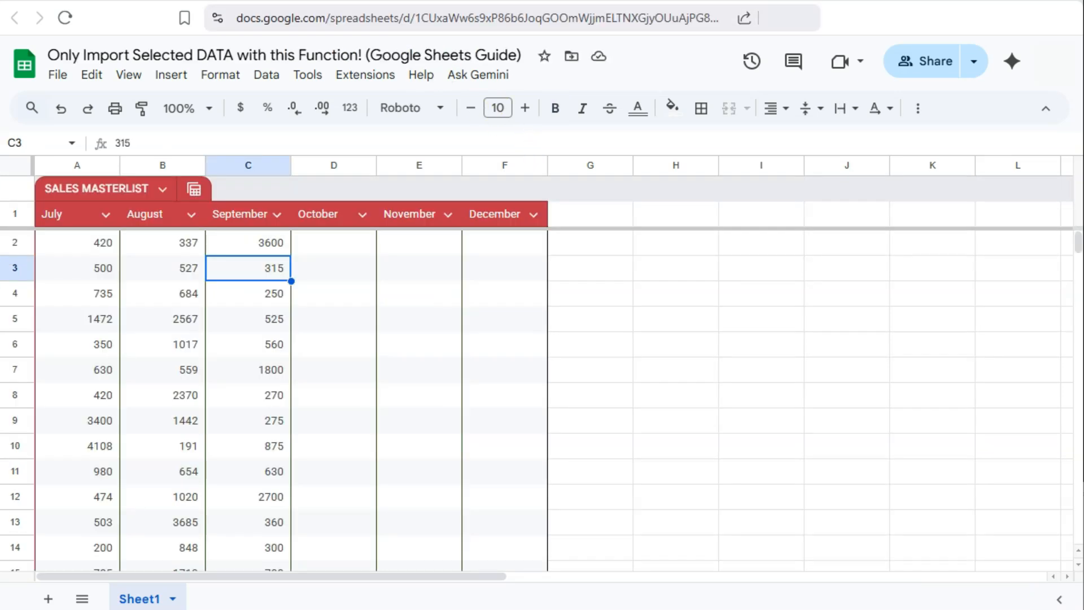
Step: Start an IMPORTRANGE formula in cell D2 under October, with the copied October spreadsheet URL in quotation marks as its first argument
click(331, 245)
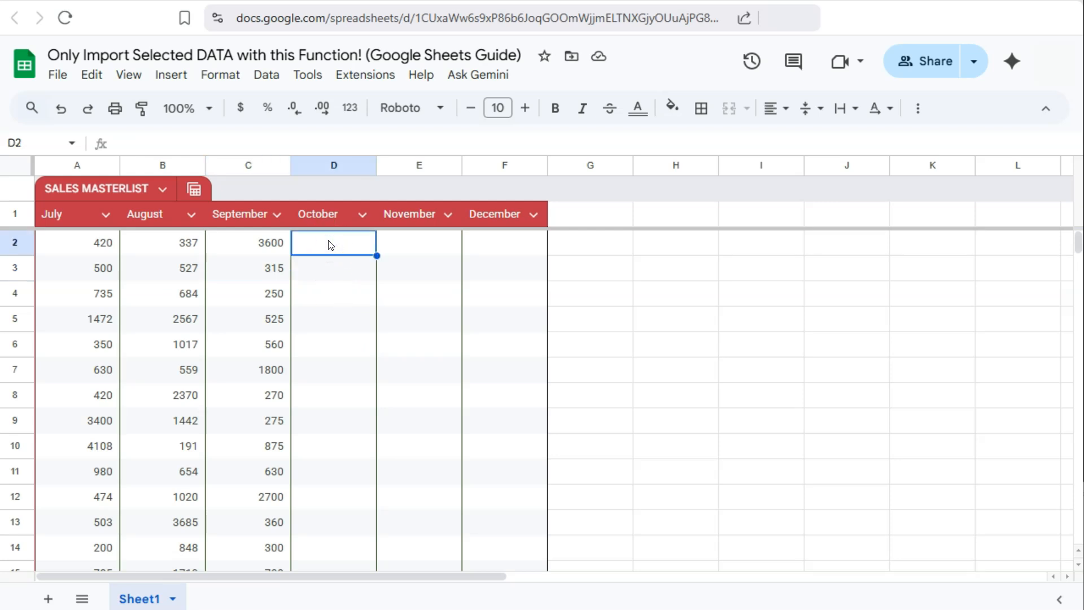
text(=)
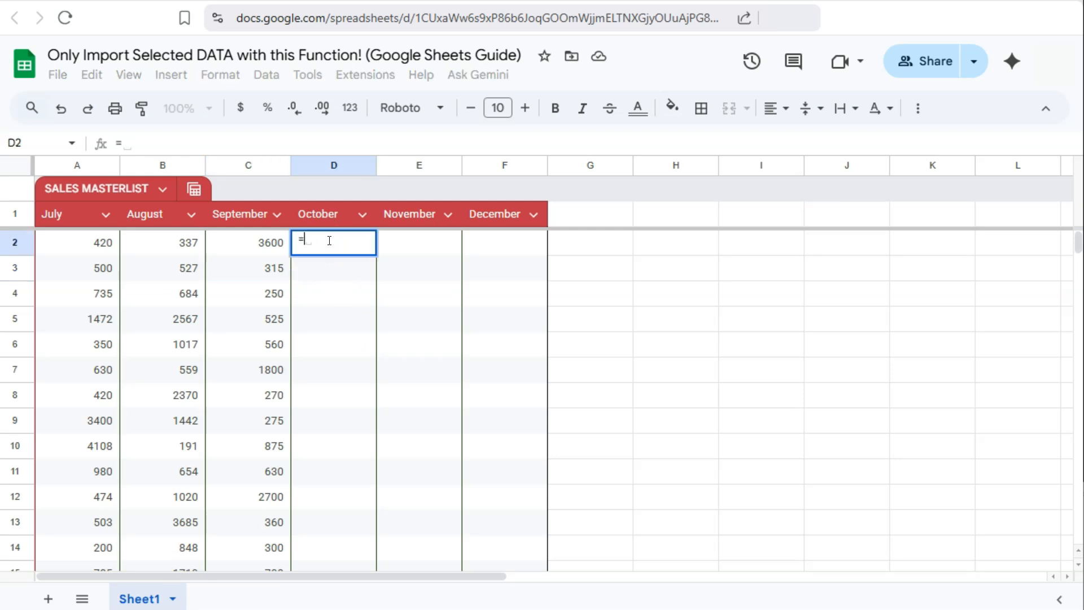
text(import)
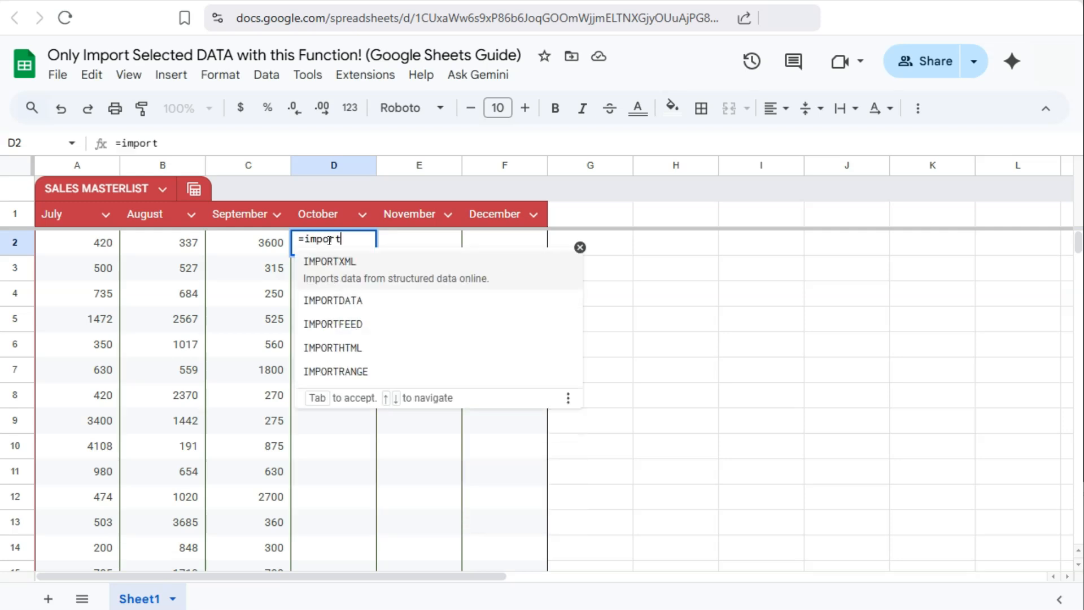
click(338, 371)
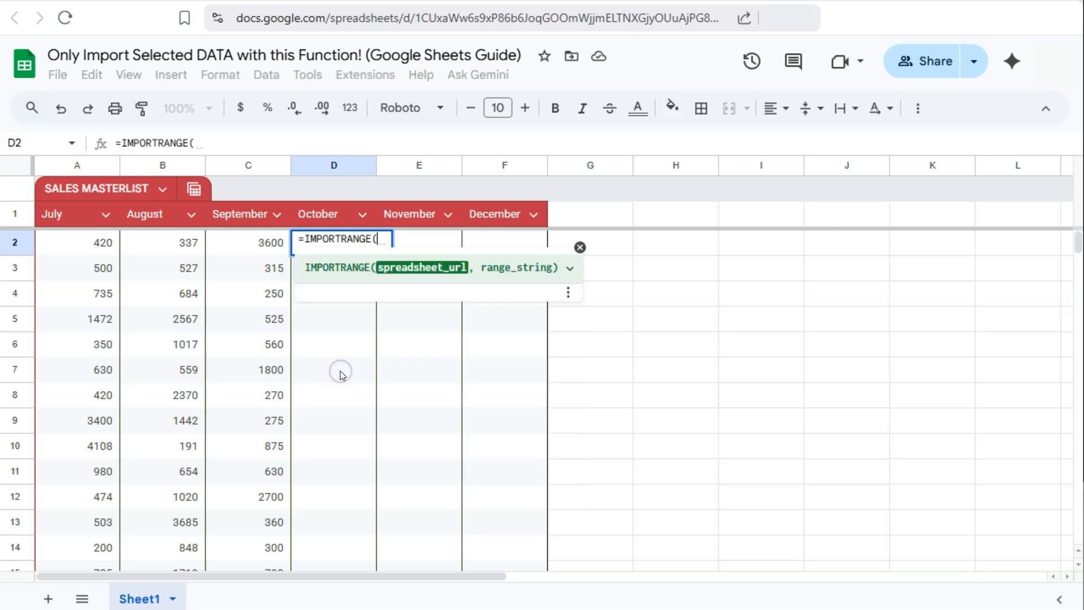
text(")
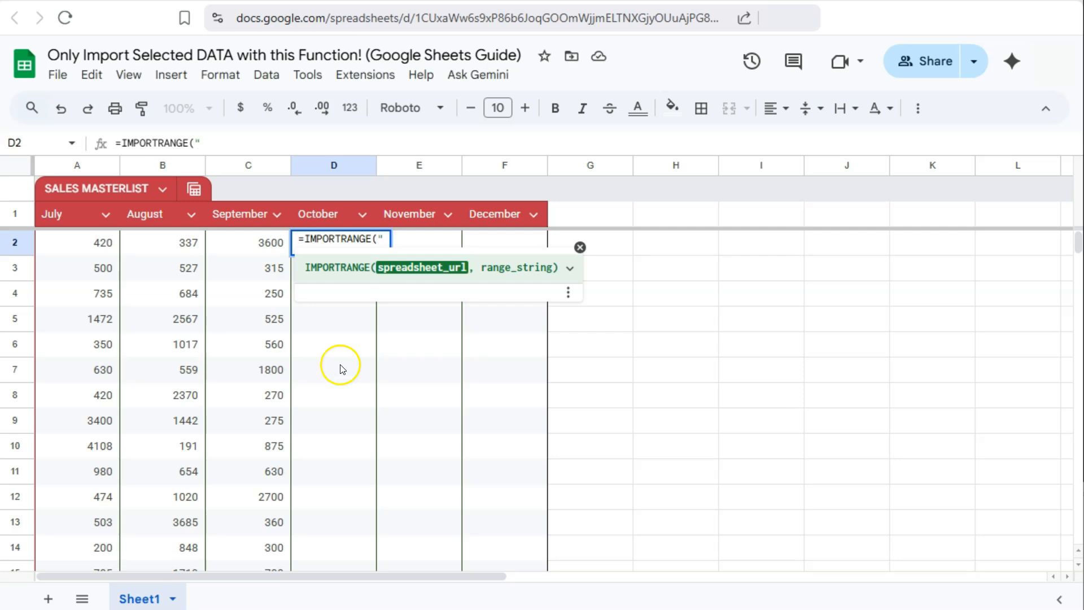
key(ctrl+v)
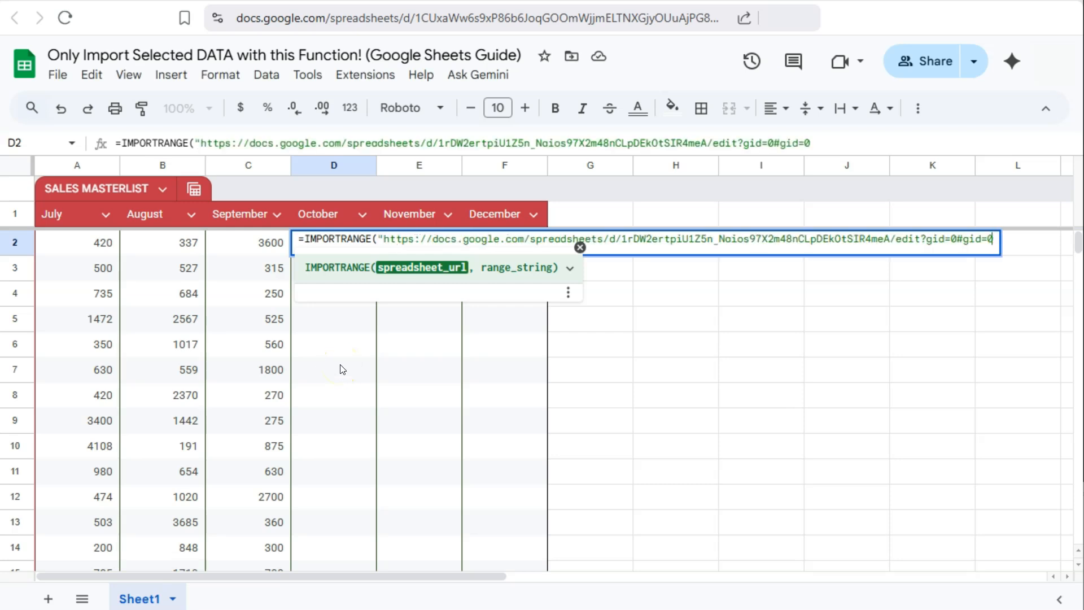
text(",)
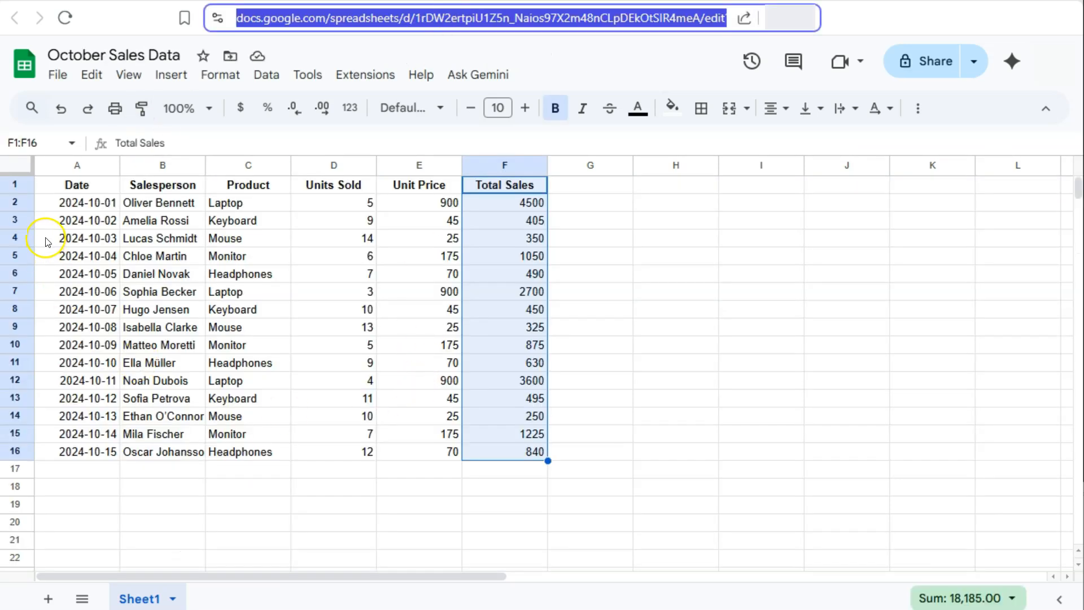
Step: Check the October Total Sales range without its header and complete the D2 formula with the range string "Sheet1!f2:F16"
click(502, 205)
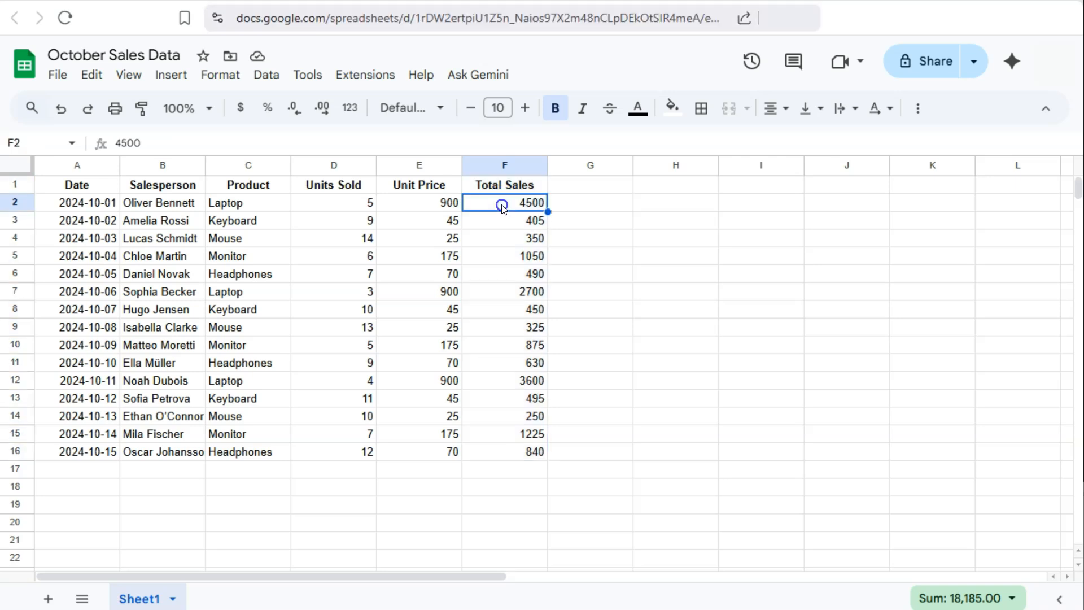
key(ctrl+shift+Down)
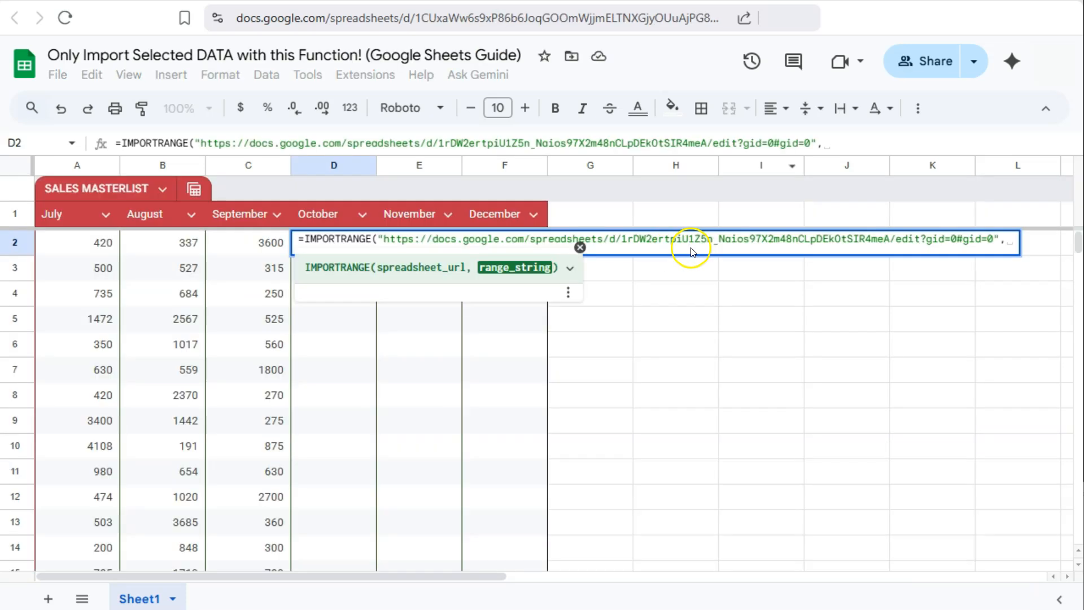
text(,)
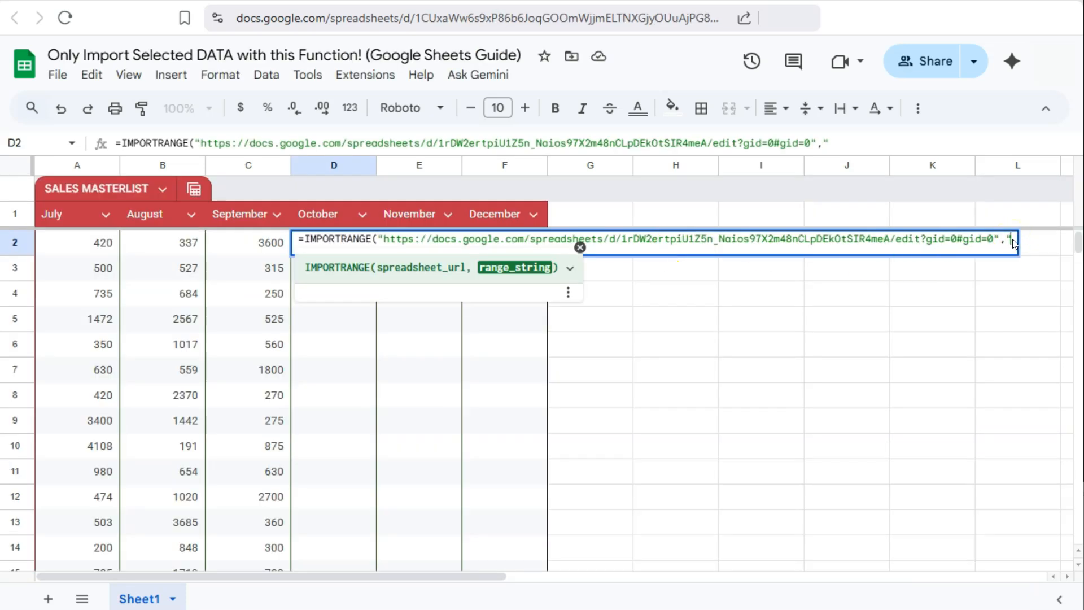
text("Sheet1)
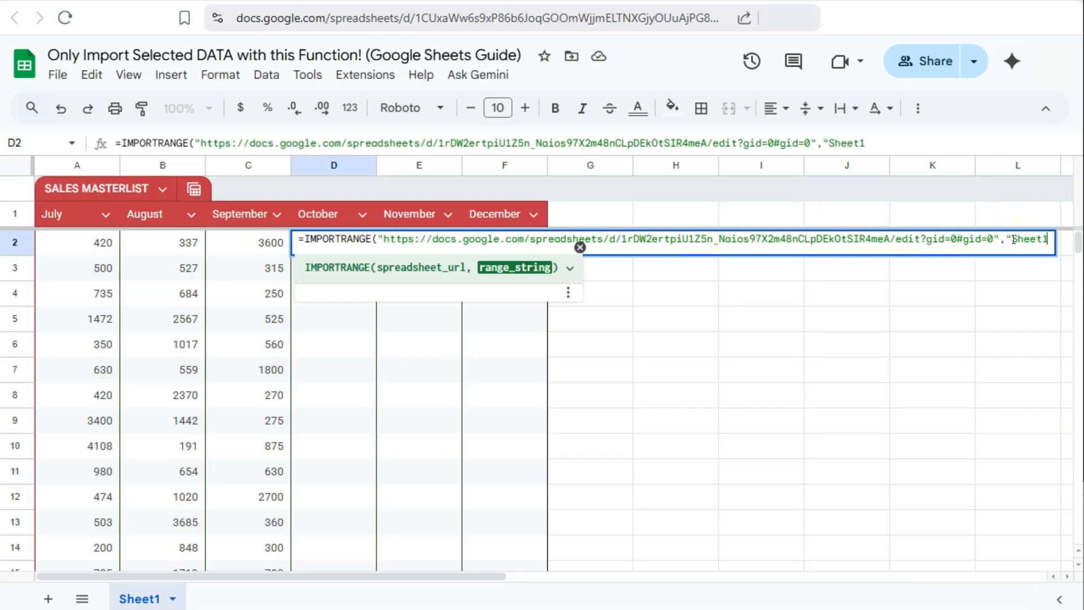
text(!f2:F)
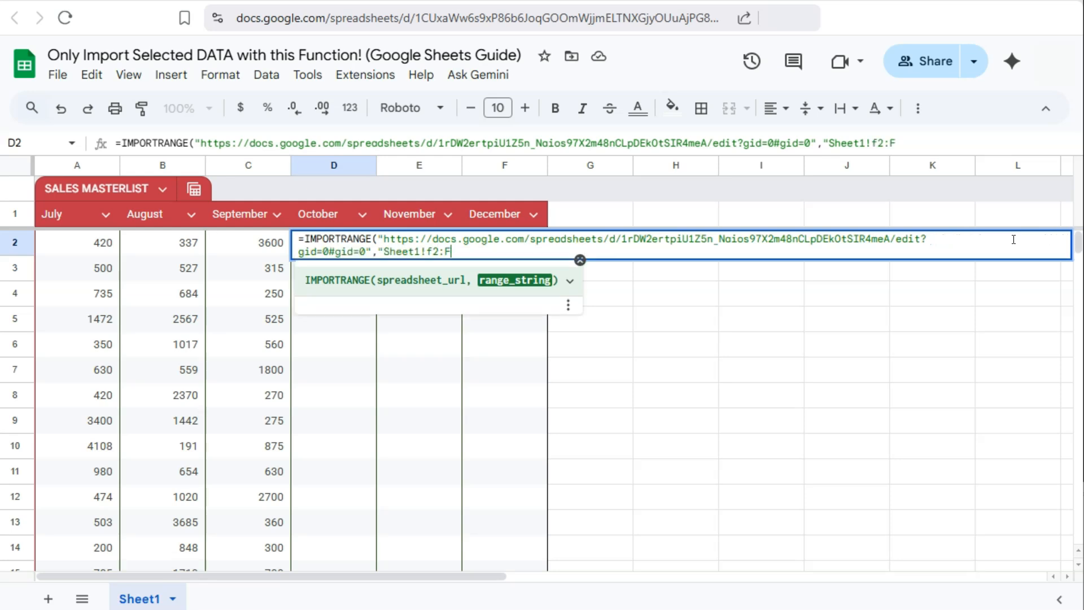
text(16")
key(Return)
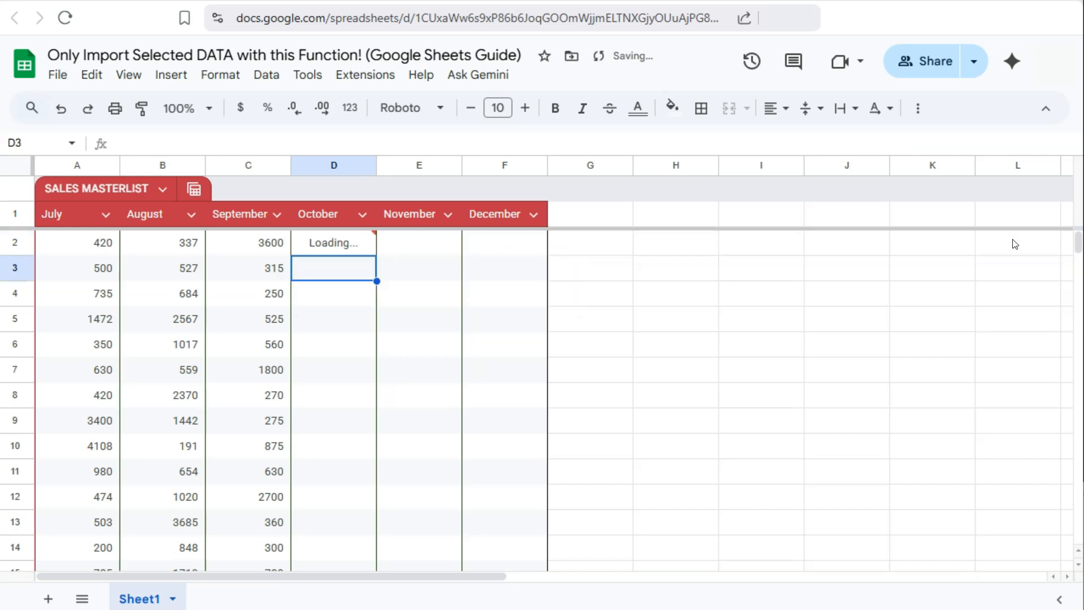
Step: Allow the masterlist access to the October source spreadsheet for the import in D2
click(342, 282)
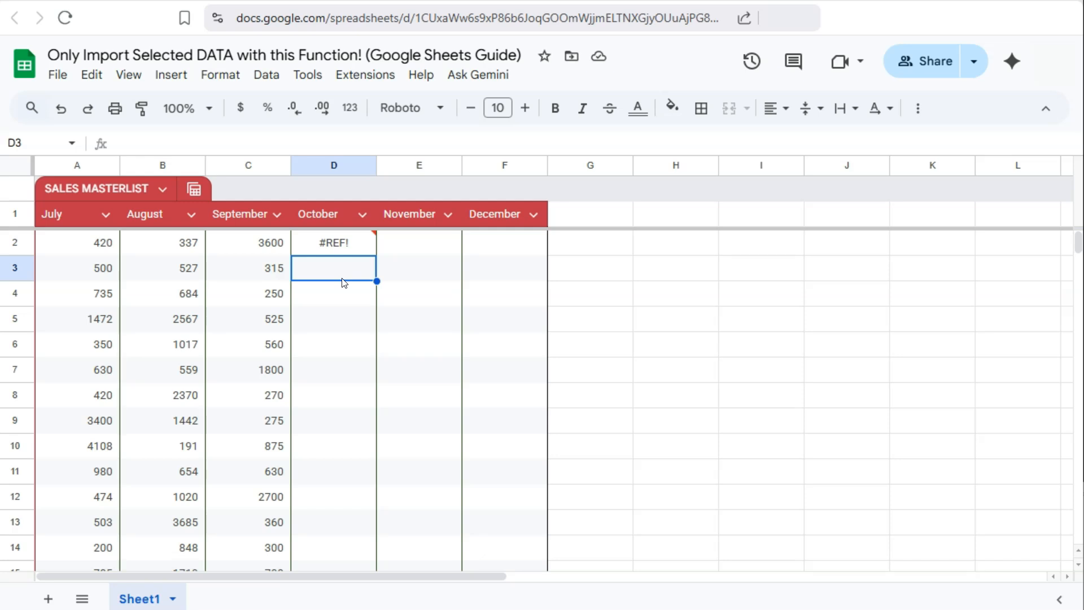
mouse_move(342, 234)
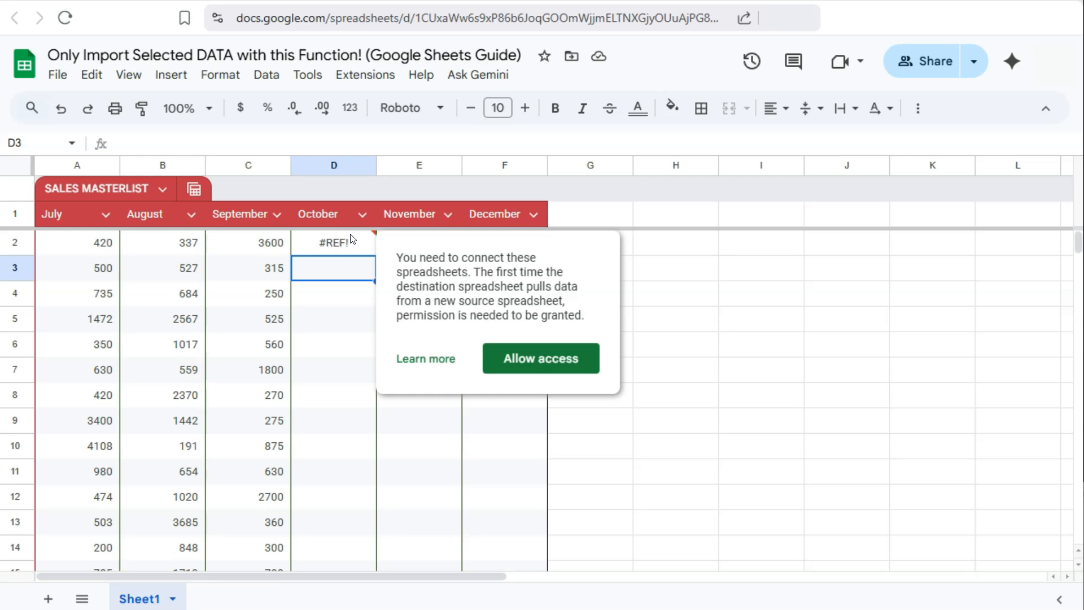
click(514, 366)
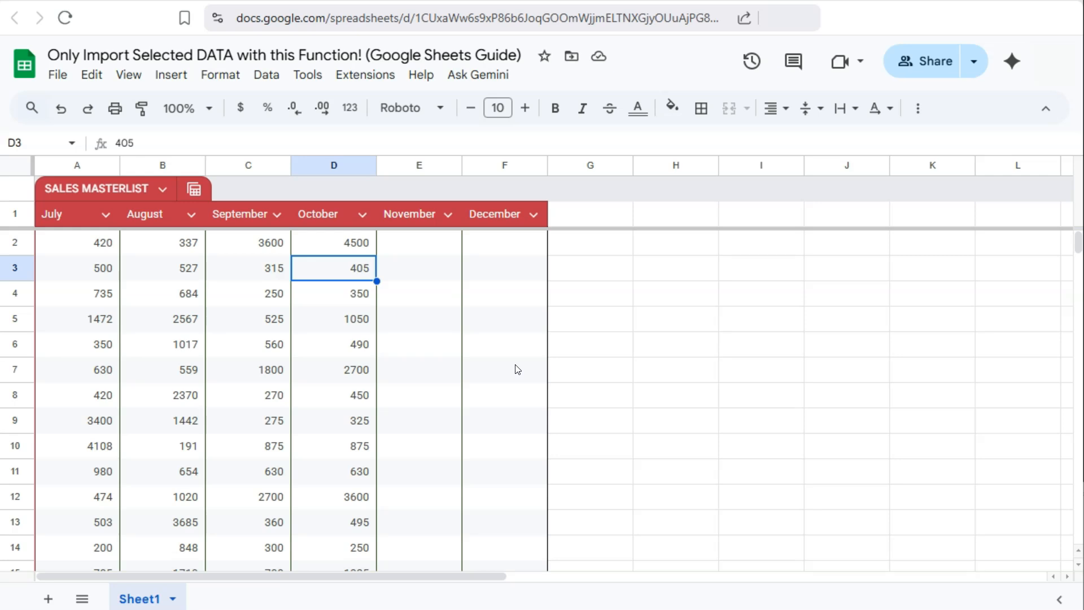
click(504, 381)
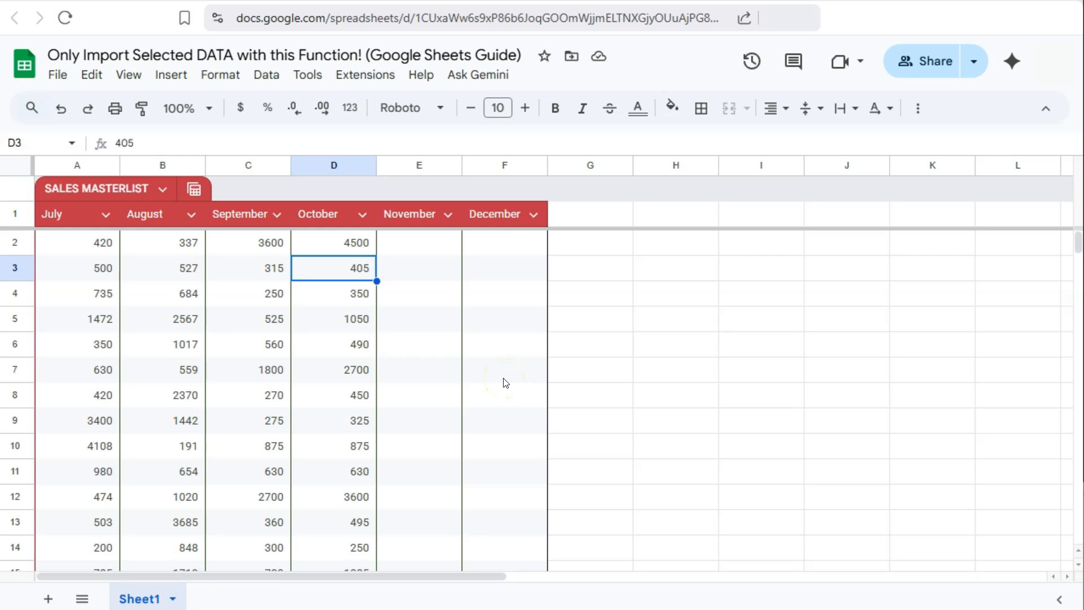